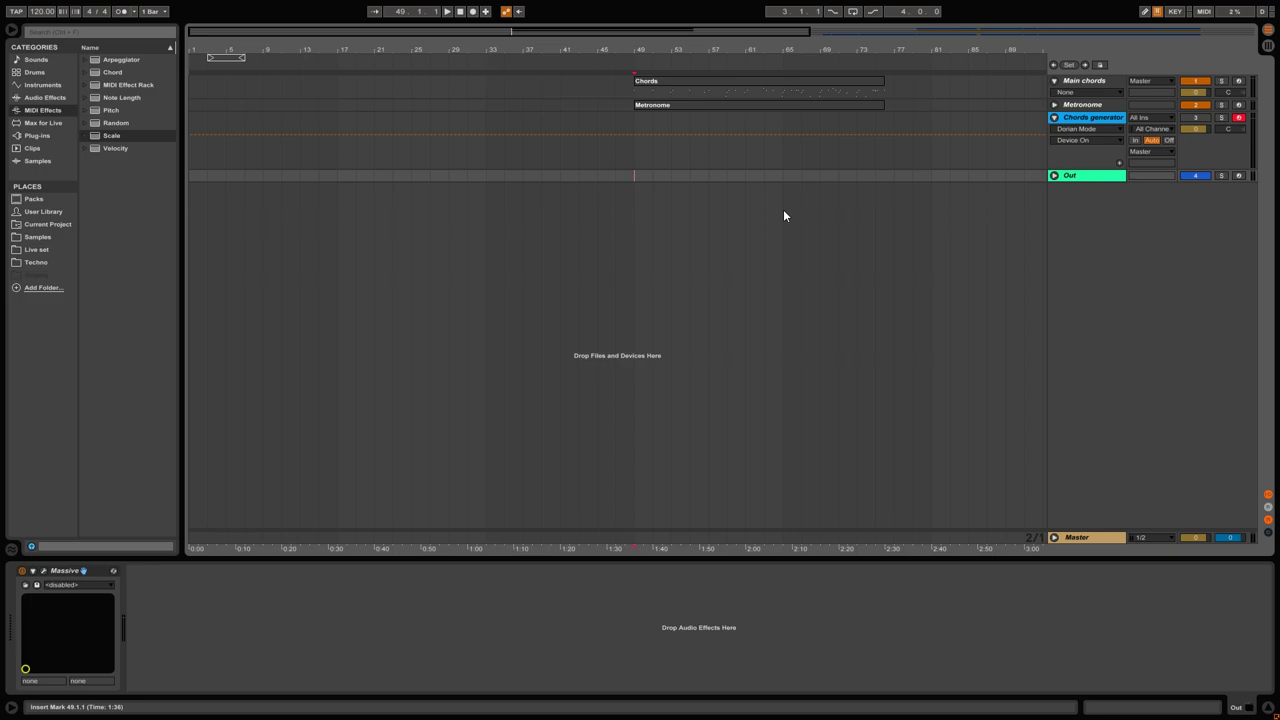
- Play the Chords clip briefly from bar 64, then stop playback
click(778, 93)
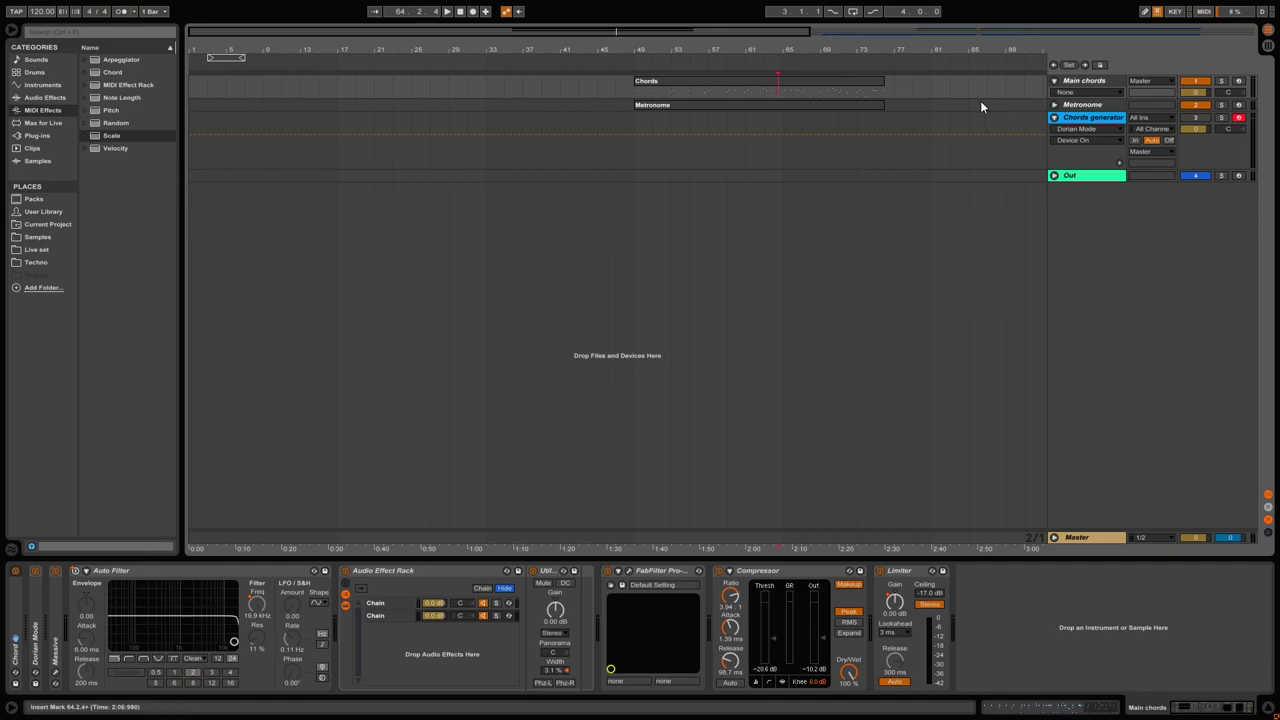
key(space)
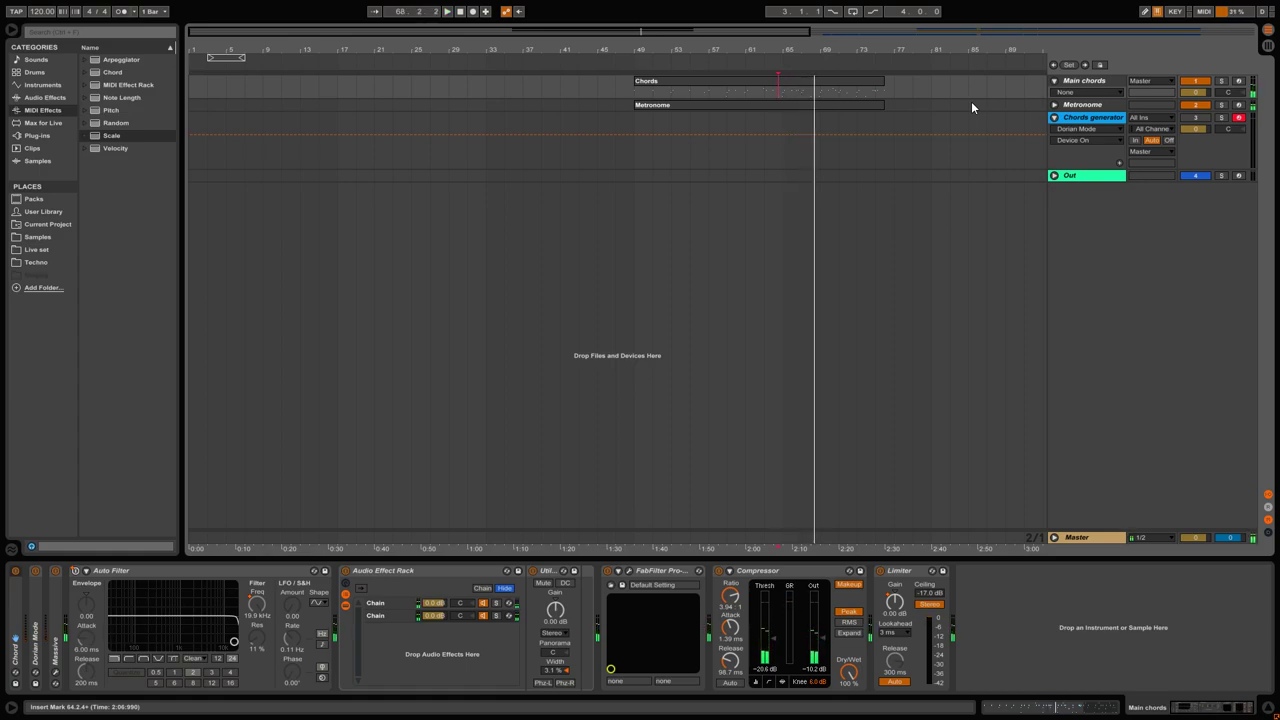
key(space)
- Paste a MIDI Effect Rack with Chord and Melodic Minor Scale Down, and collapse the original Chord and Dorian Mode devices
click(338, 150)
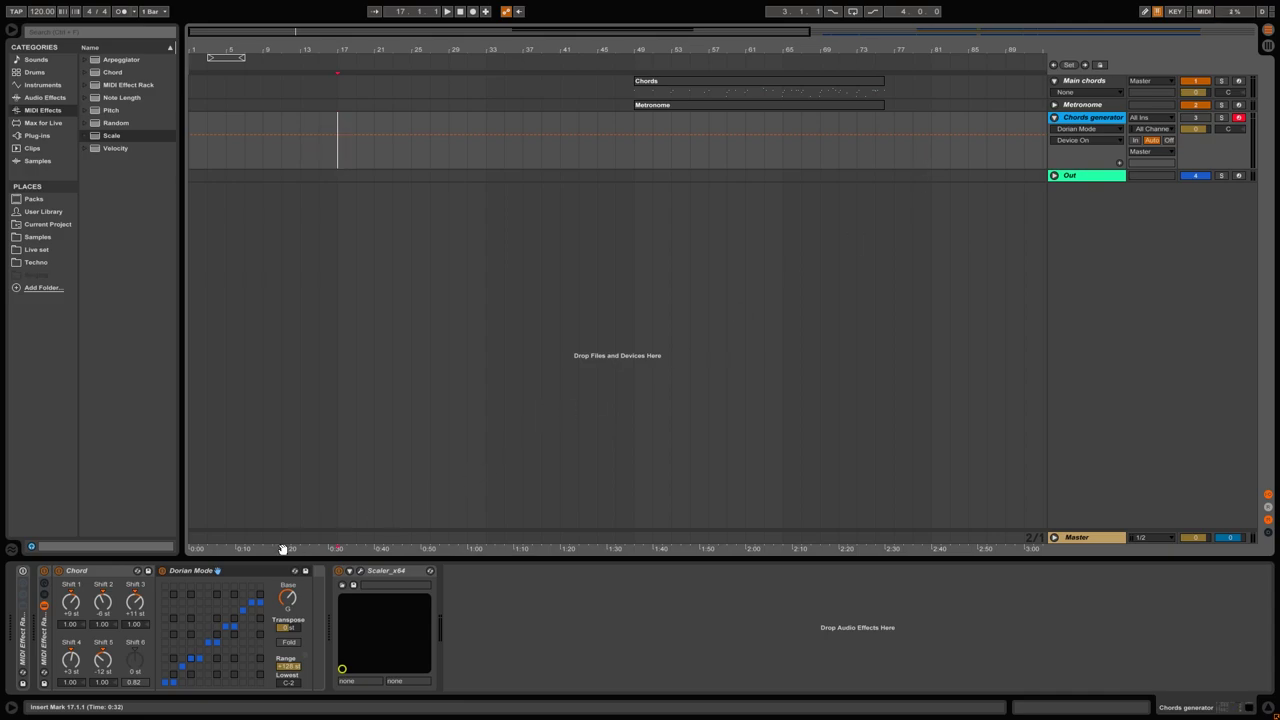
click(43, 577)
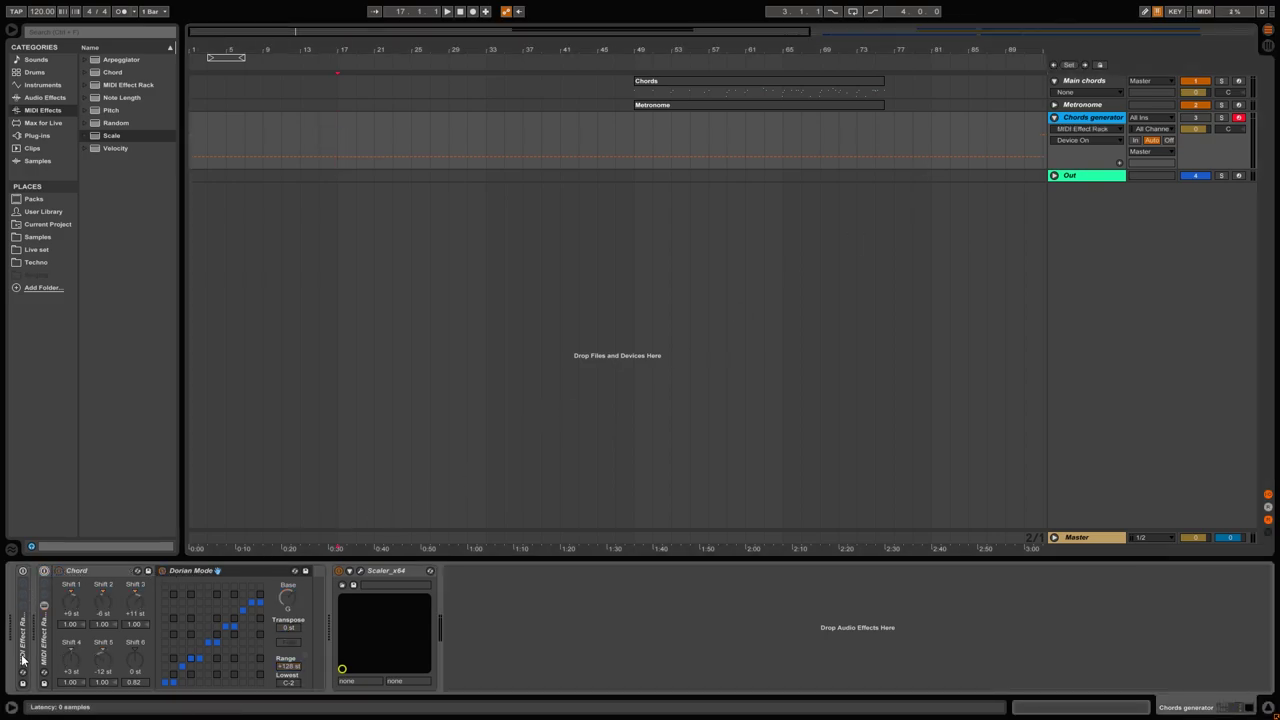
key(ctrl+v)
double_click(350, 572)
double_click(405, 568)
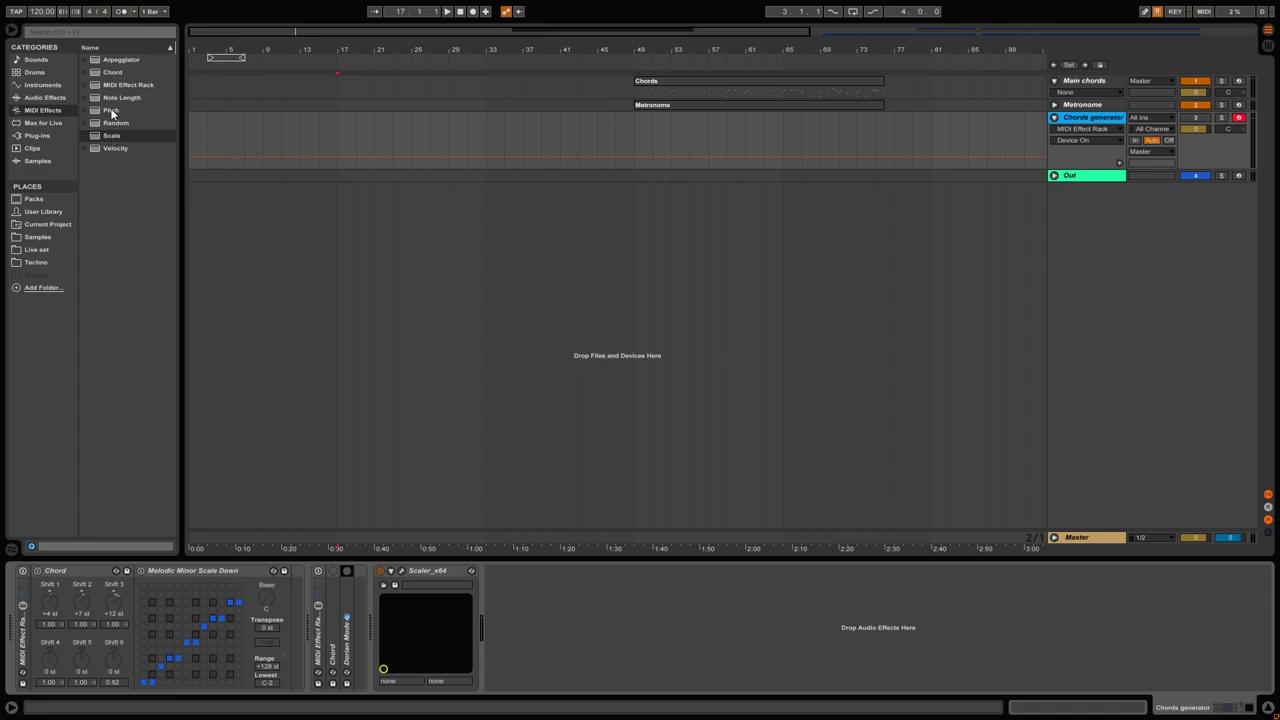
- Browse the Chord and Scale MIDI effects, then return to Chords generator with the insert point at bar 17
click(107, 76)
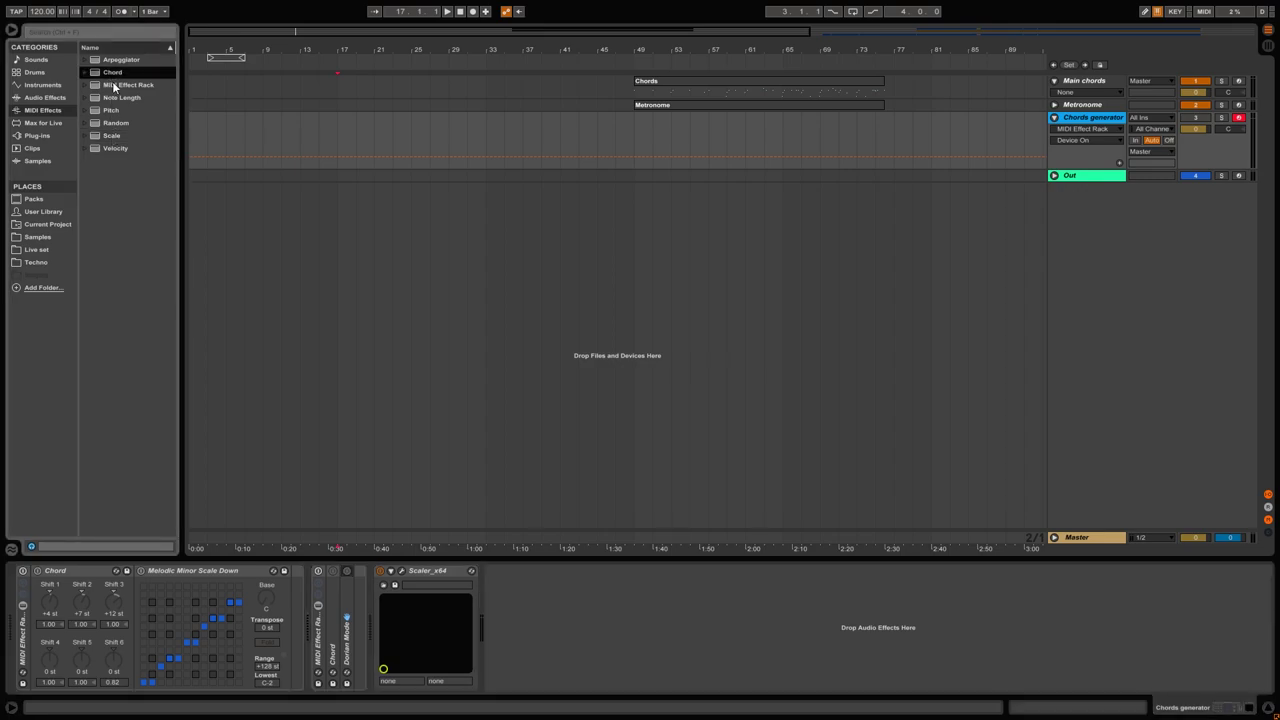
click(117, 138)
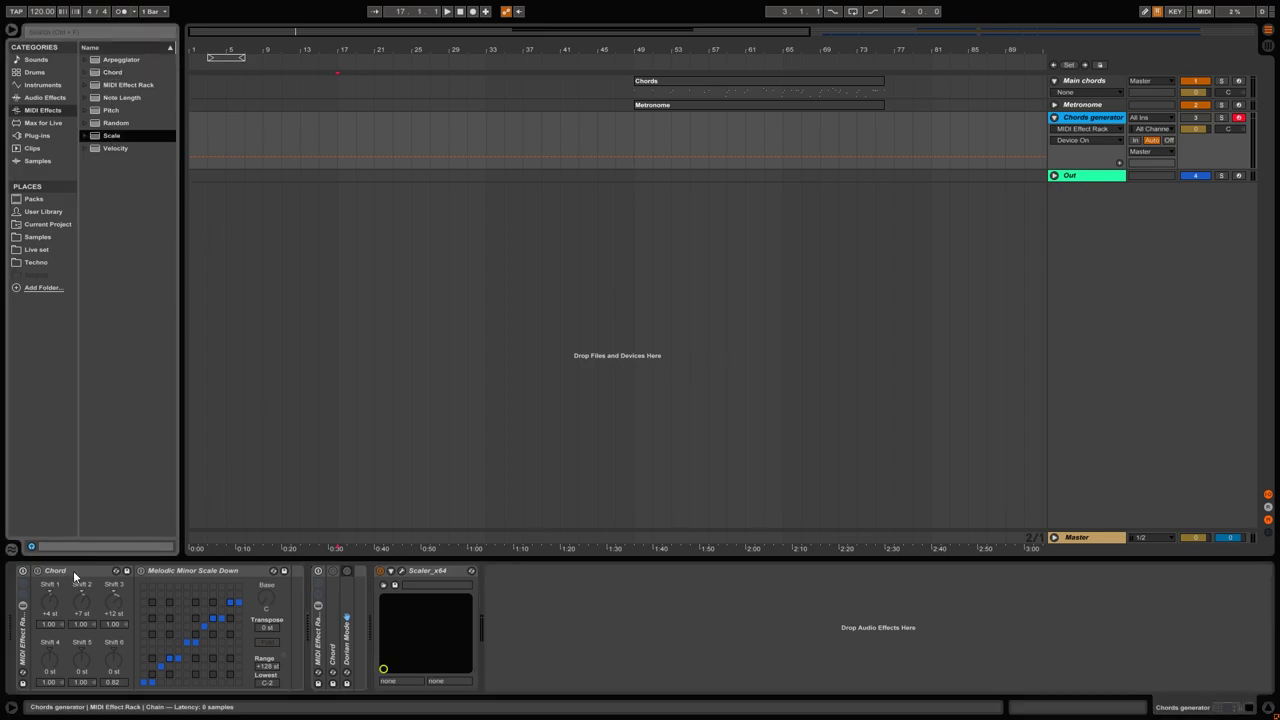
click(727, 175)
click(1093, 117)
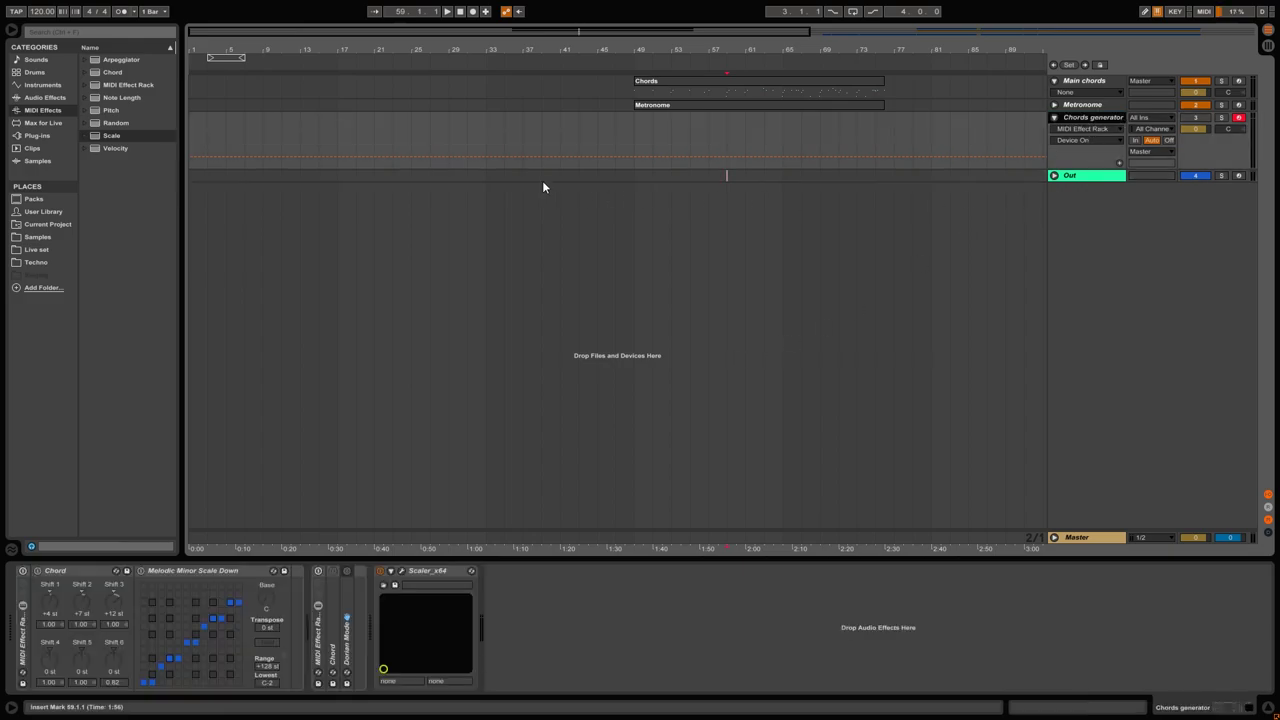
click(340, 139)
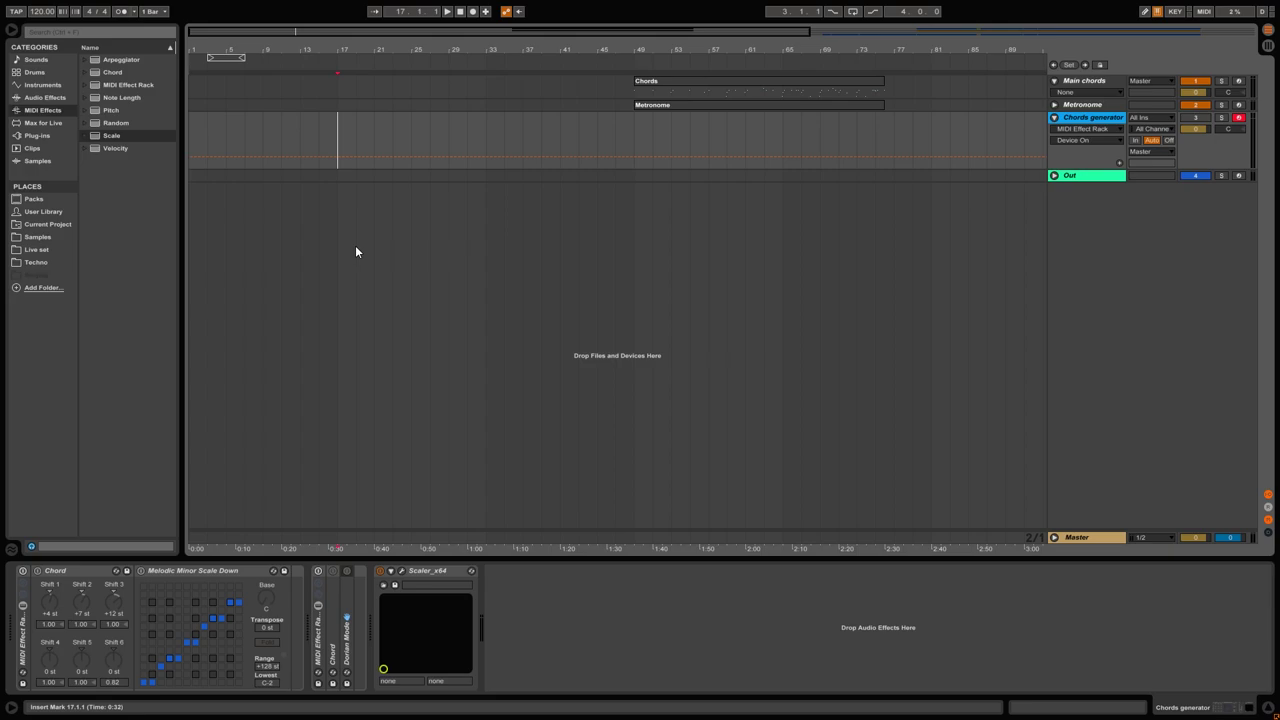
- Open the Scaler window, nudge it slightly left, and play a C note into it
click(402, 572)
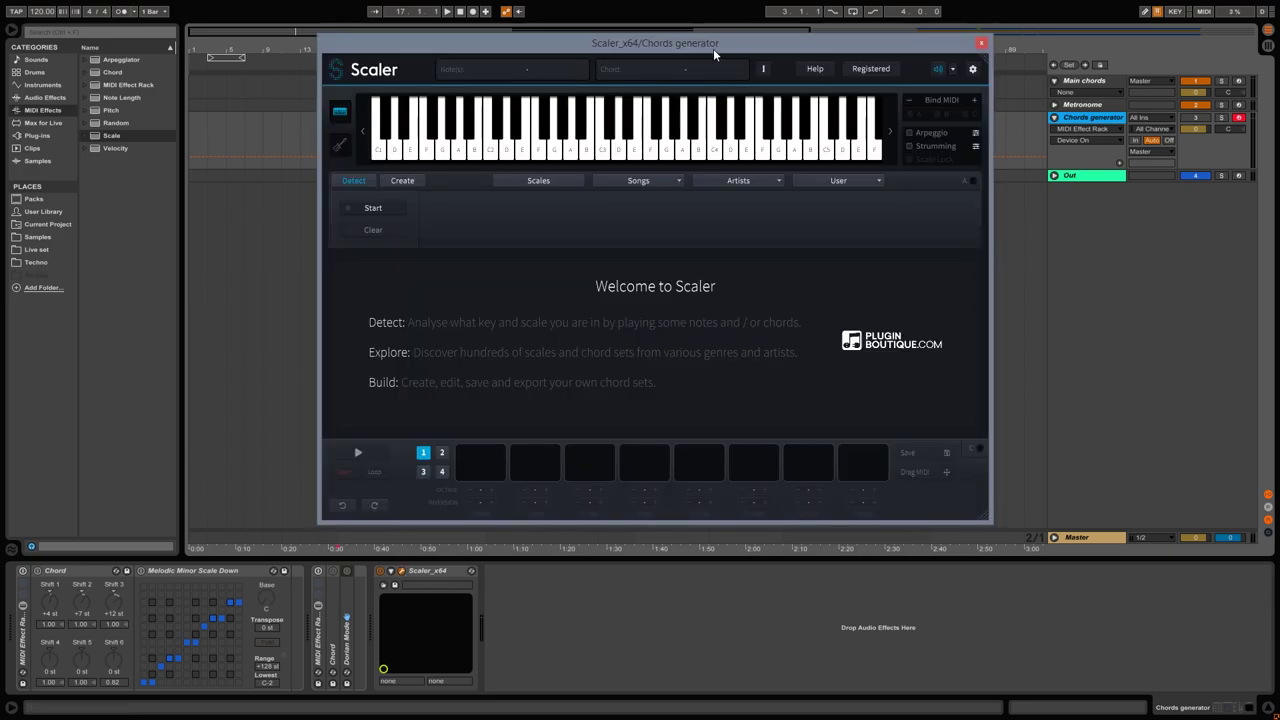
drag(712, 46, 687, 44)
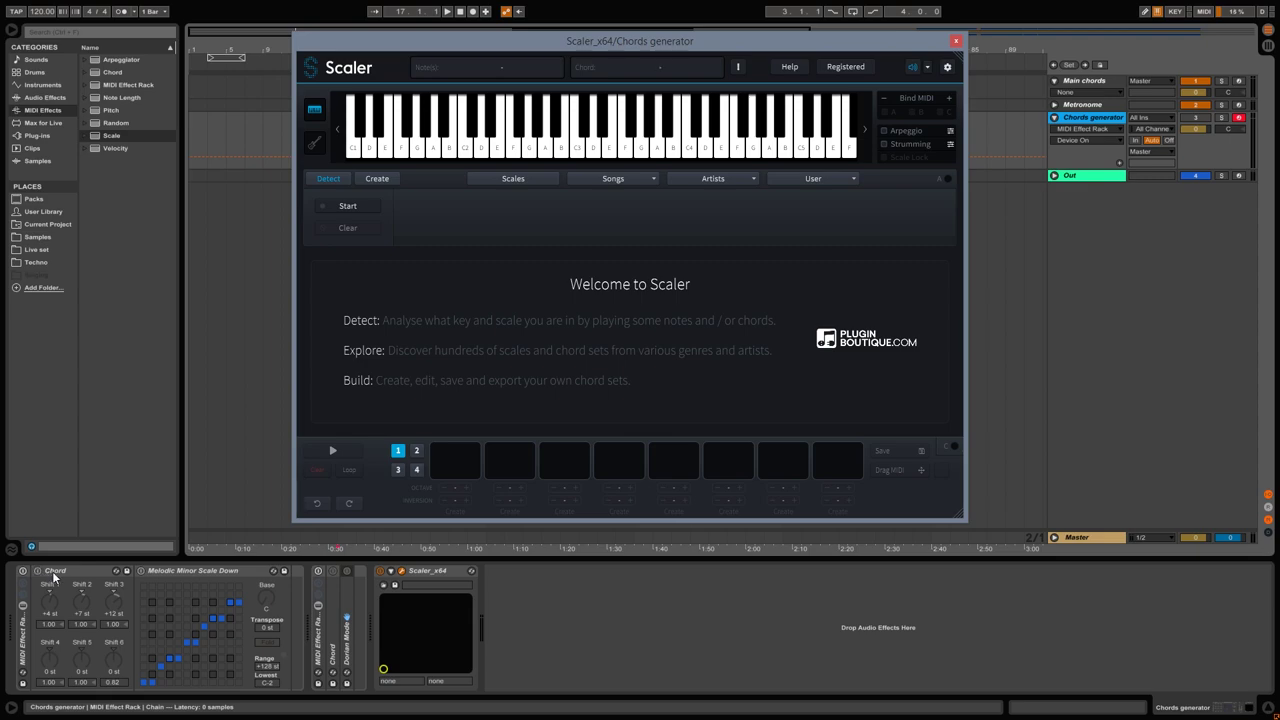
key(a)
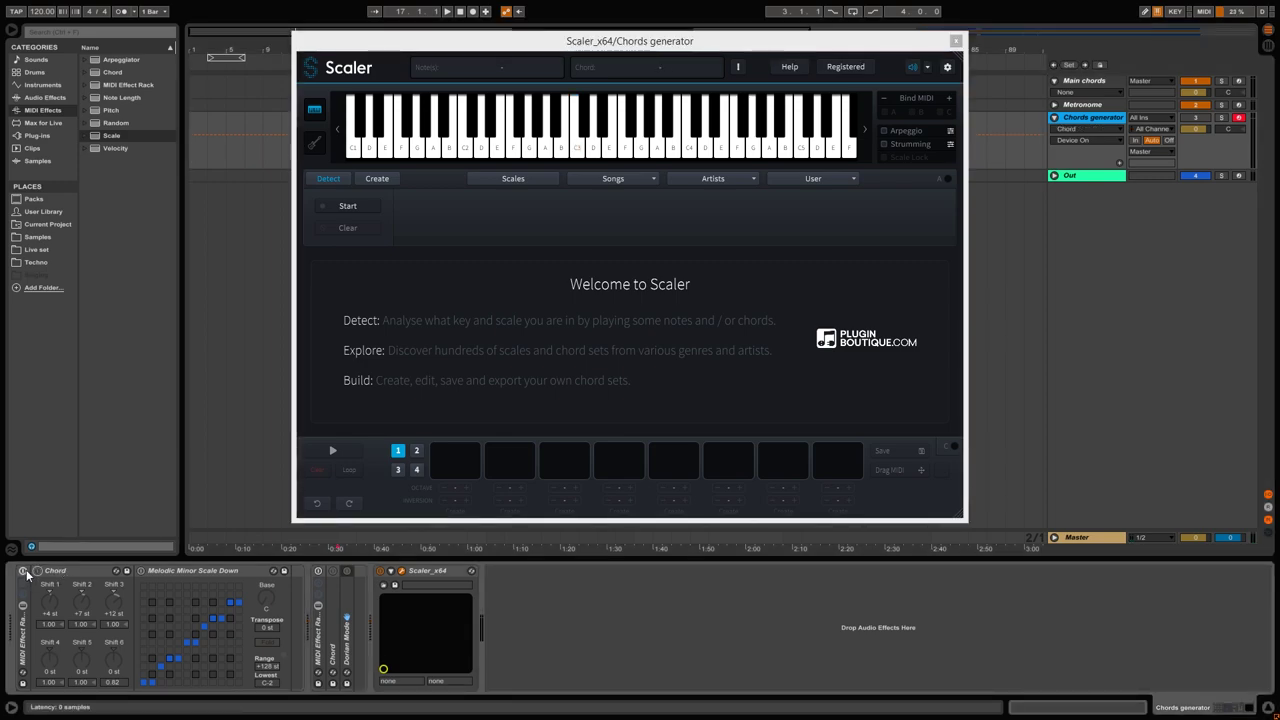
- Turn on the Chord effect and play C3 and other notes to hear C, E, G chords in Scaler
click(37, 571)
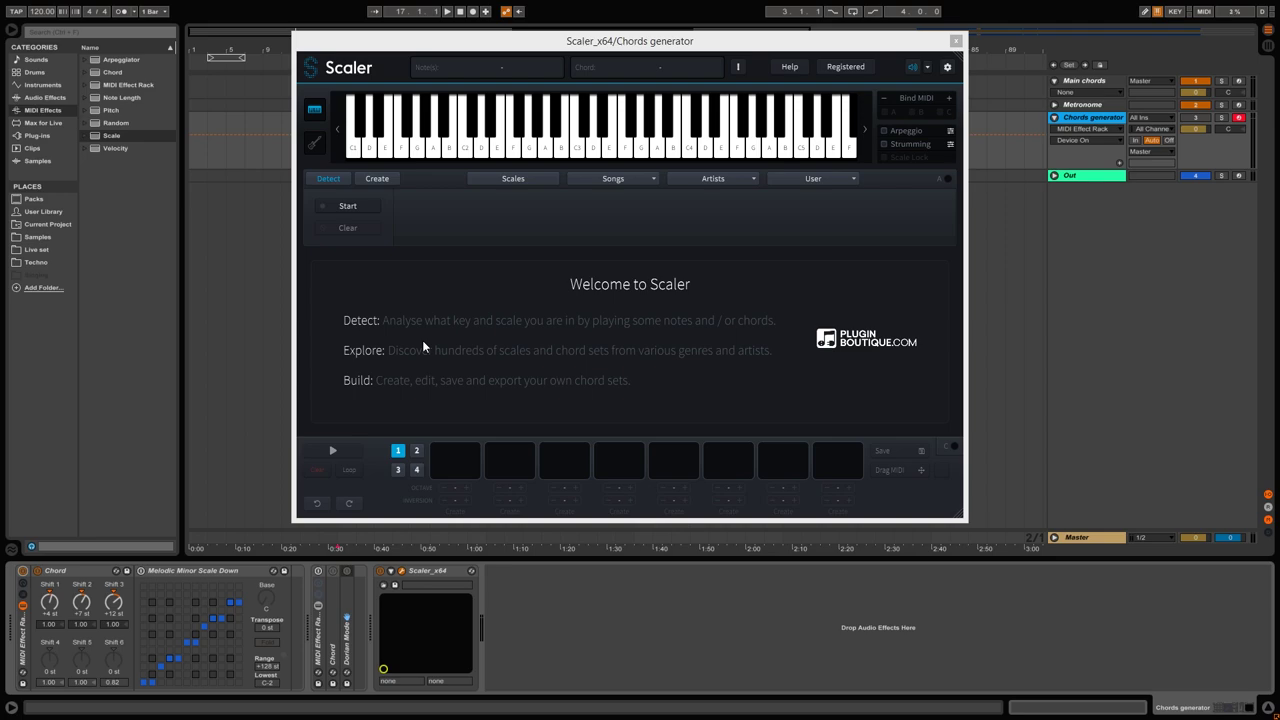
click(577, 150)
key(a)
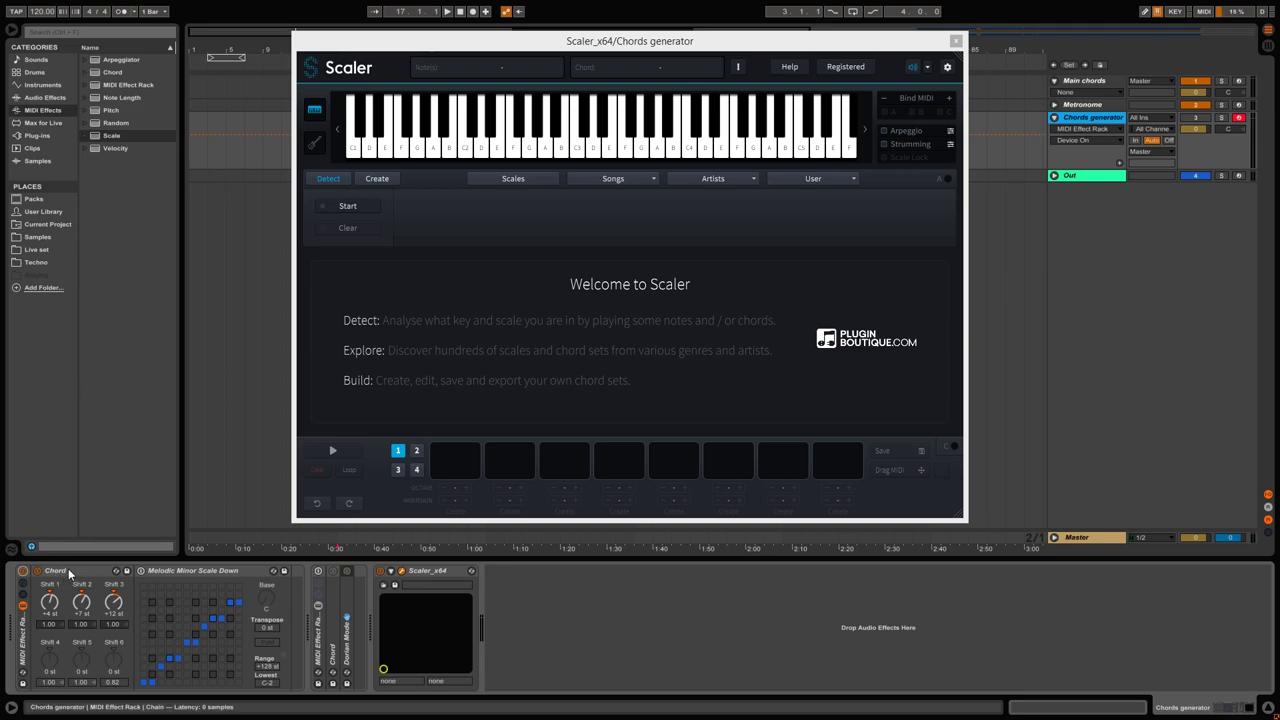
click(707, 146)
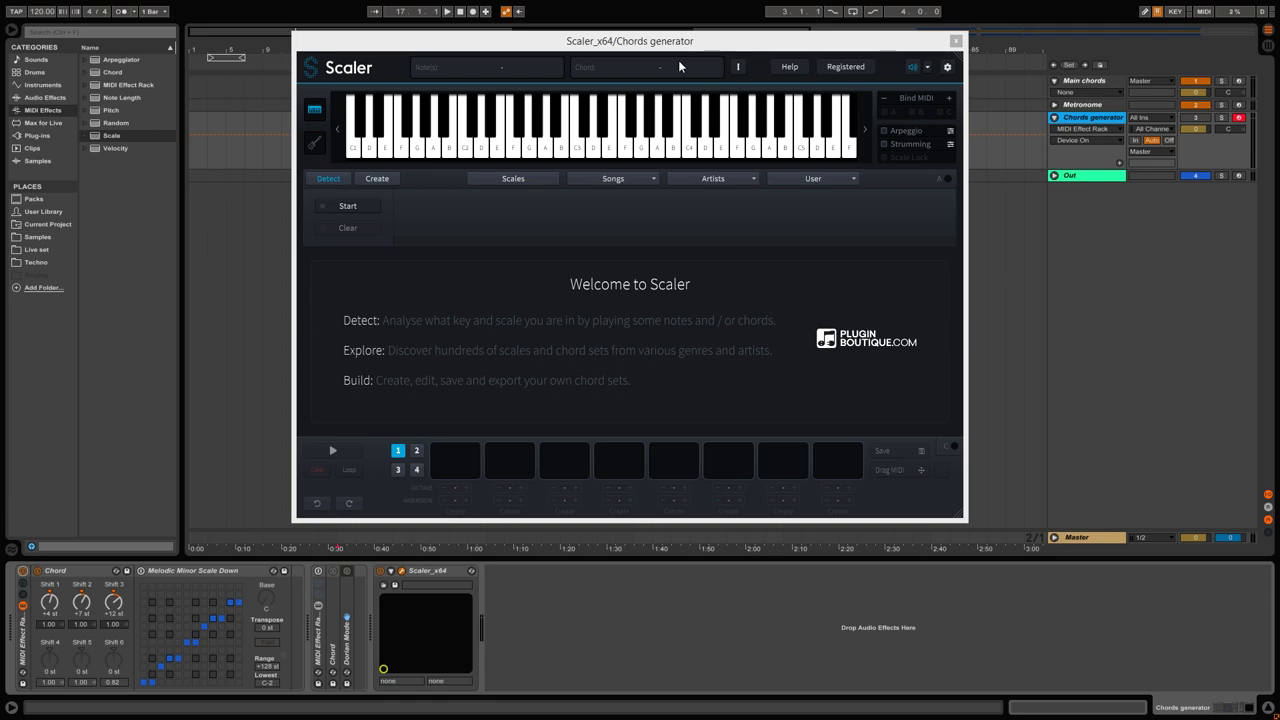
click(141, 571)
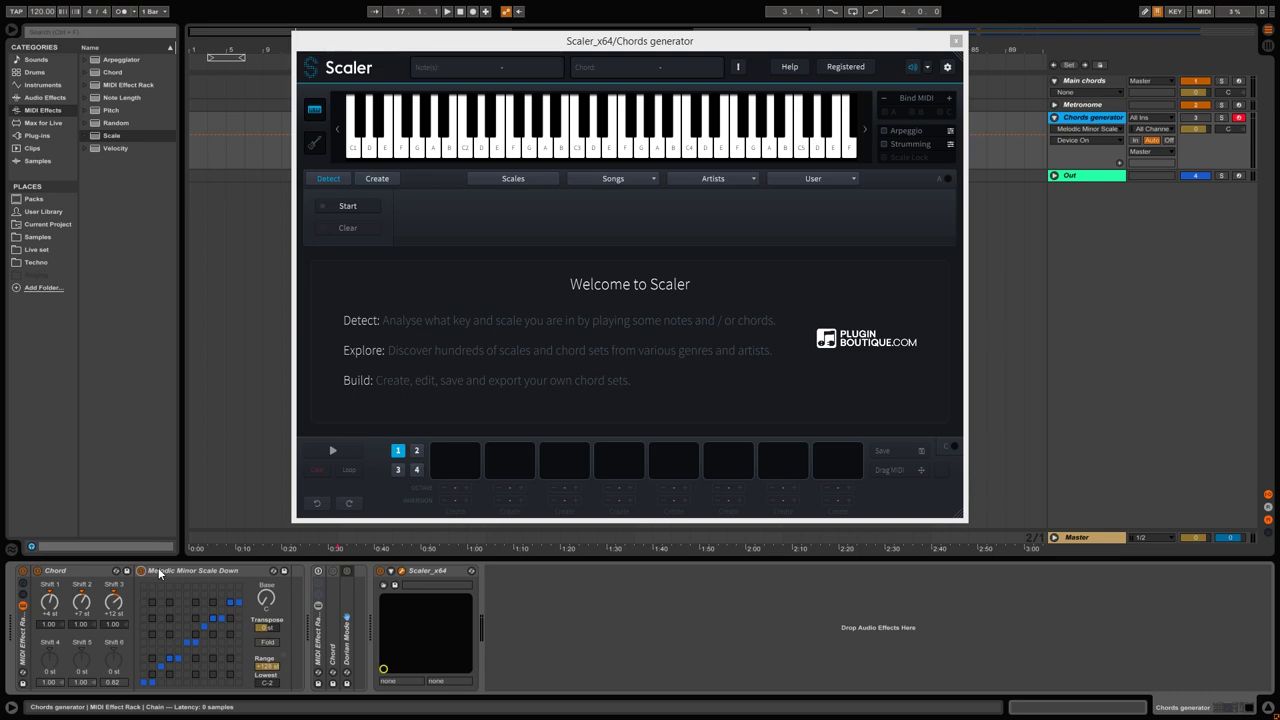
click(38, 571)
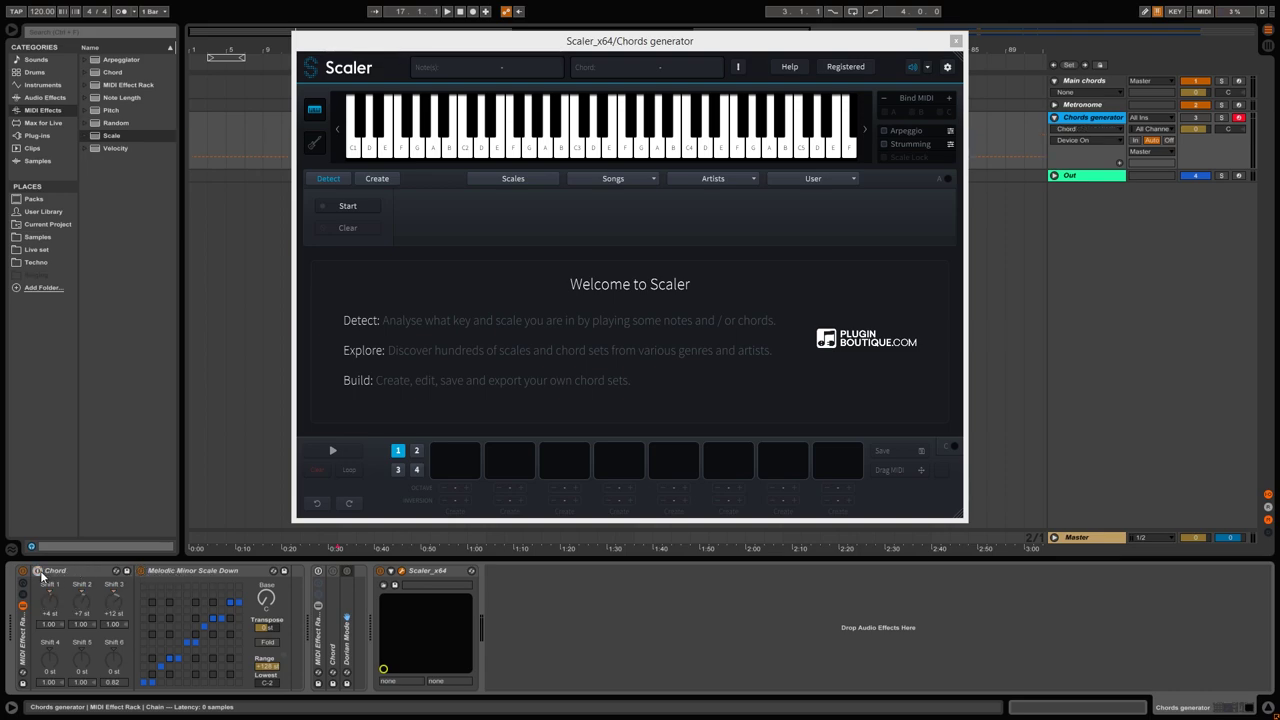
click(82, 140)
scroll(139, 300, down, 5)
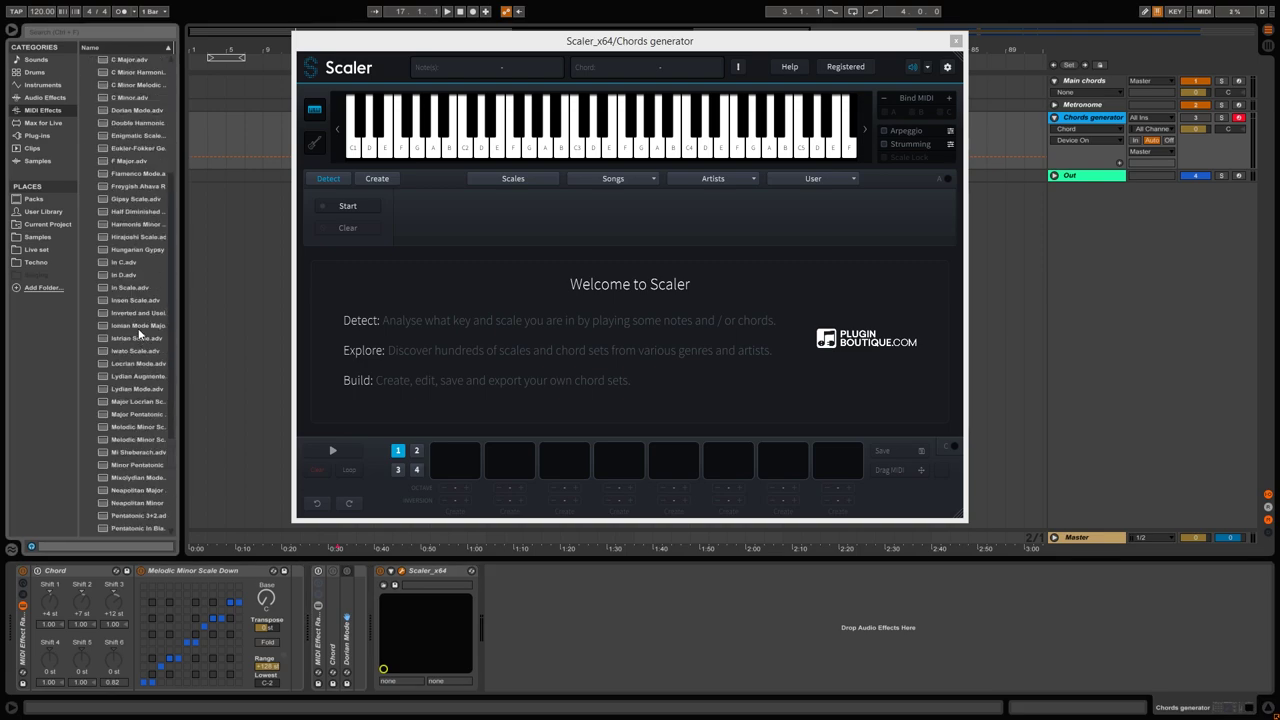
scroll(139, 300, up, 5)
click(84, 135)
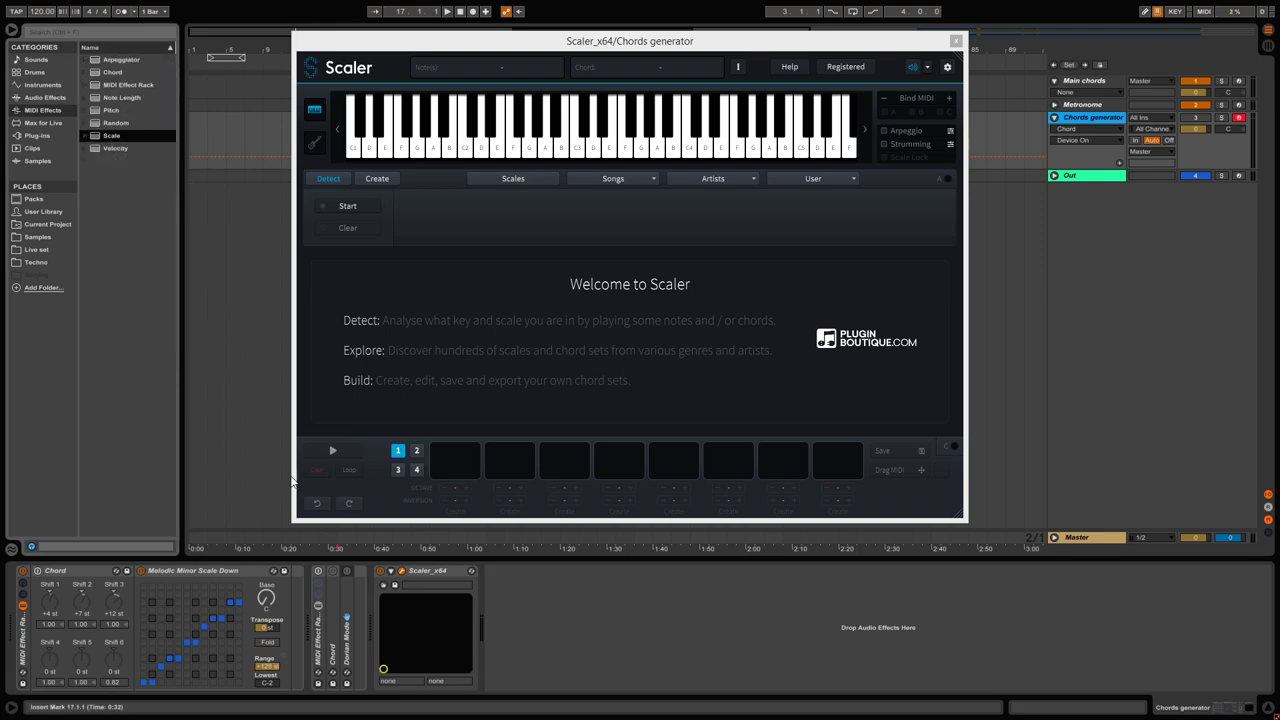
click(267, 597)
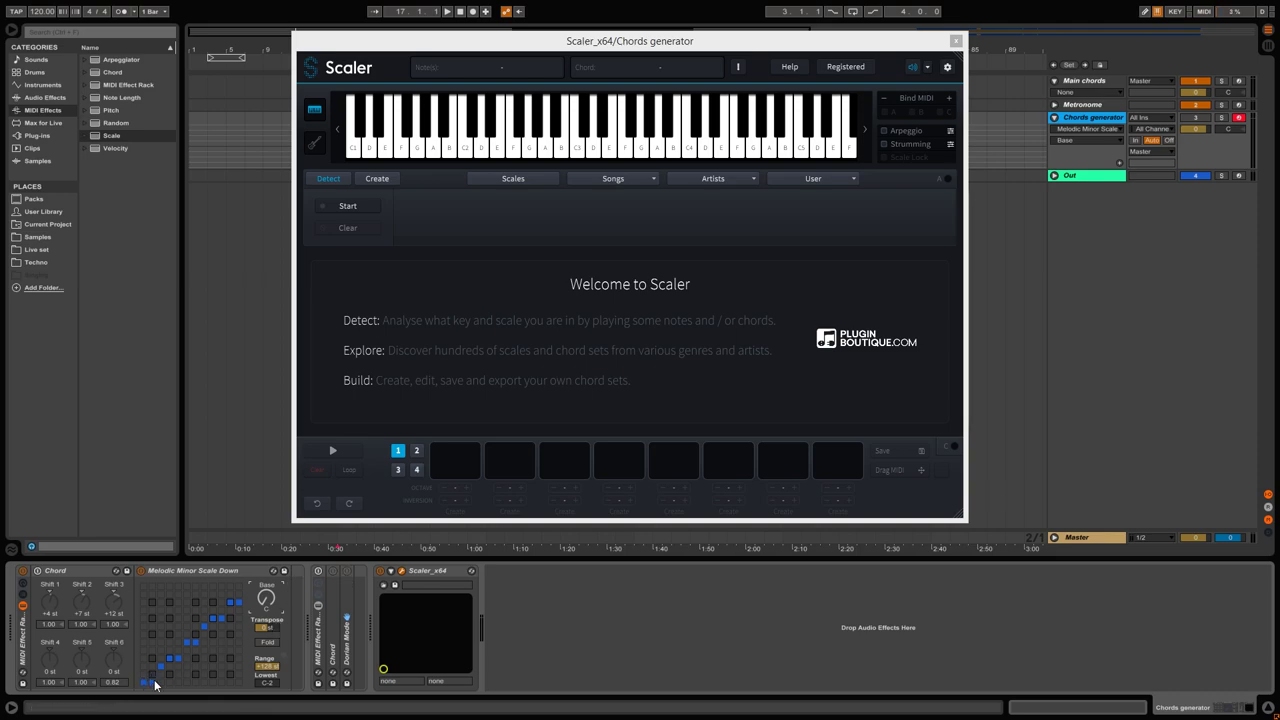
key(a)
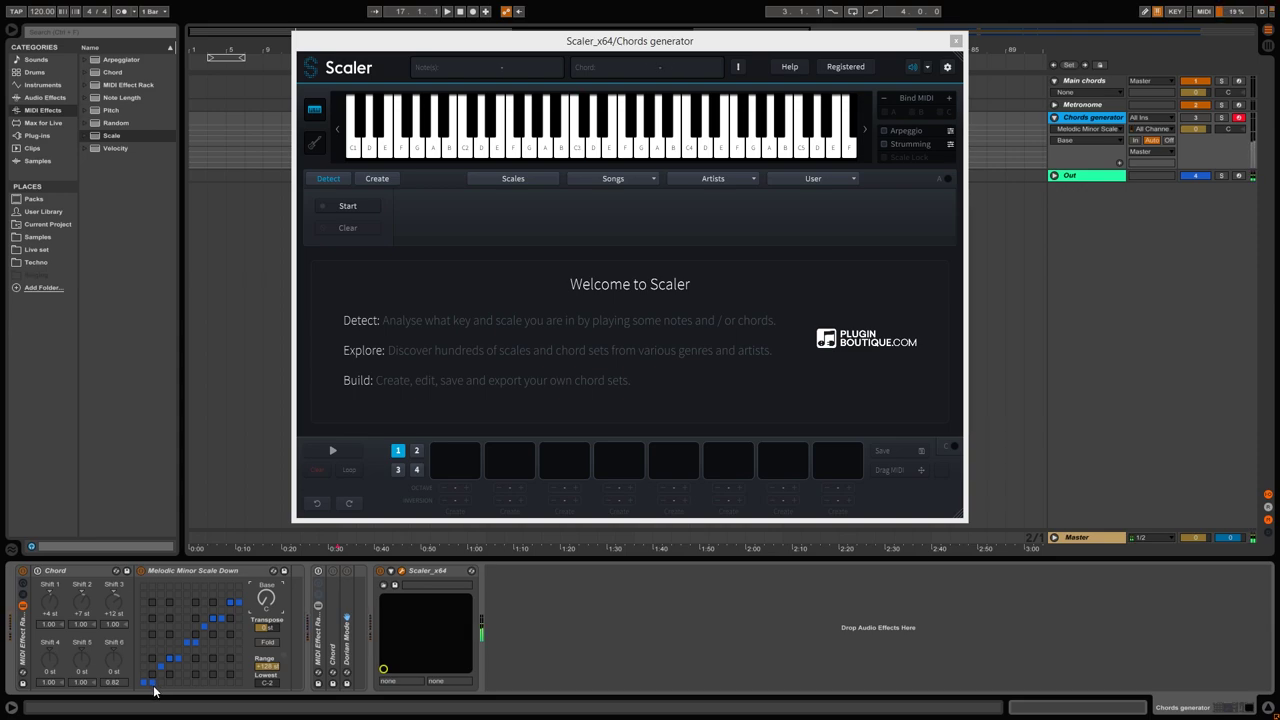
key(a)
click(578, 148)
click(587, 133)
key(a)
- Select the Chord device in the first MIDI Effect Rack
click(48, 574)
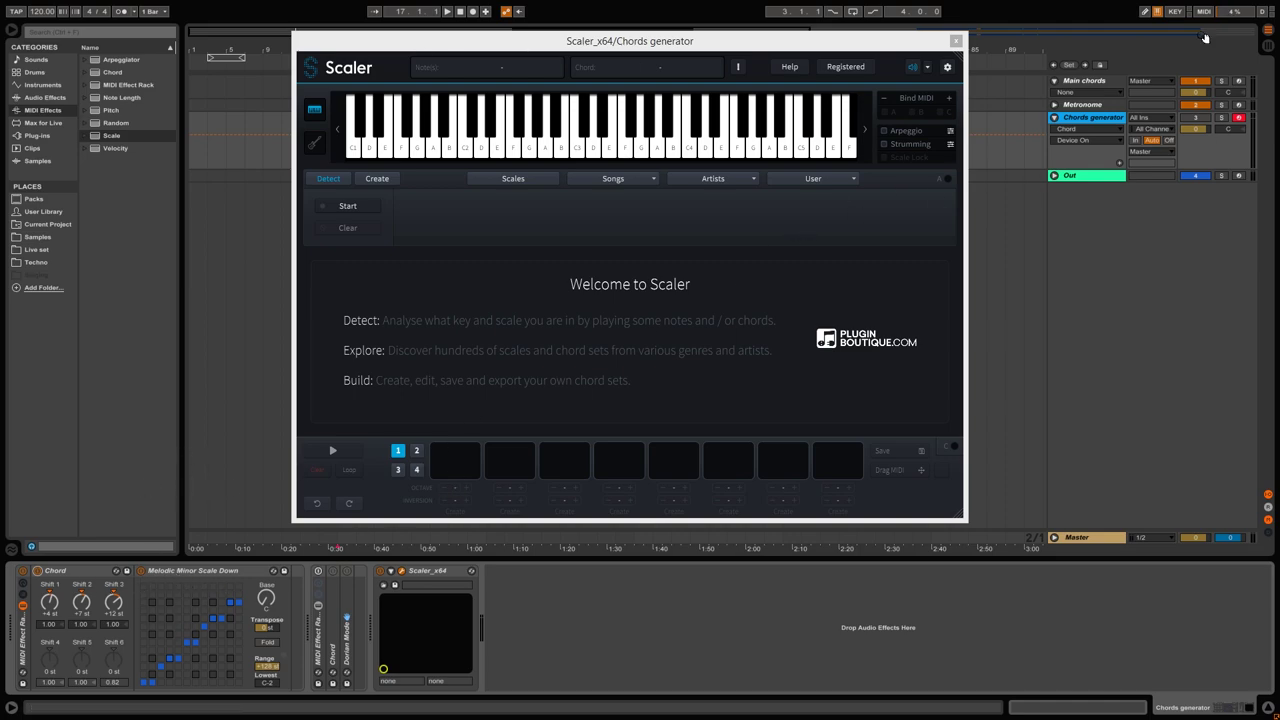
- Fold the first rack, unfold the second rack's Chord and Dorian Mode, activate Chord, then refold Dorian Mode
double_click(21, 639)
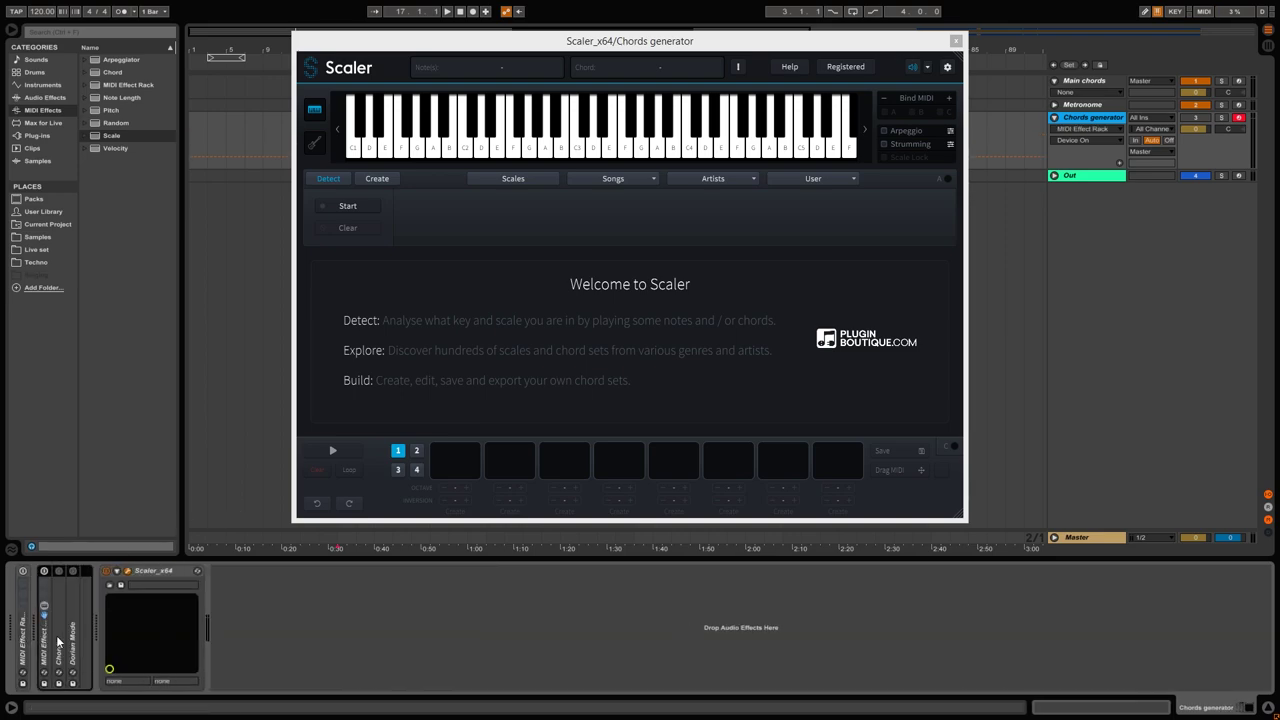
double_click(58, 640)
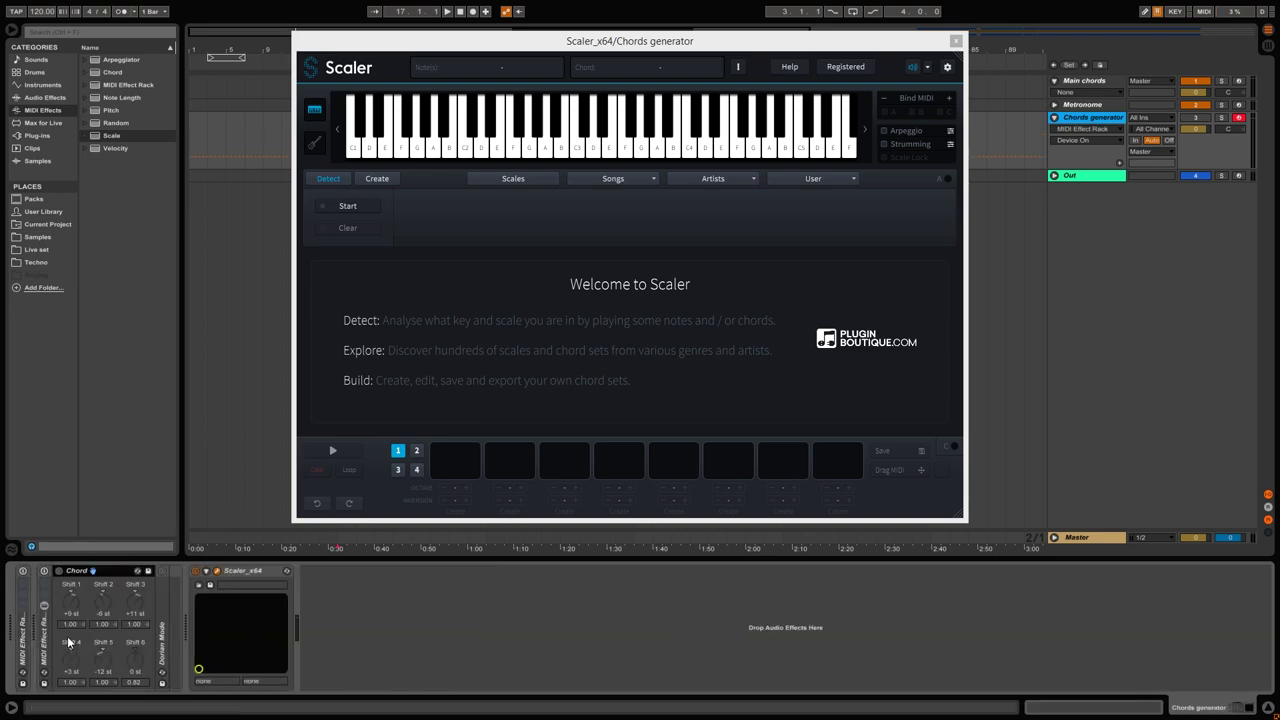
double_click(160, 639)
click(58, 570)
click(200, 571)
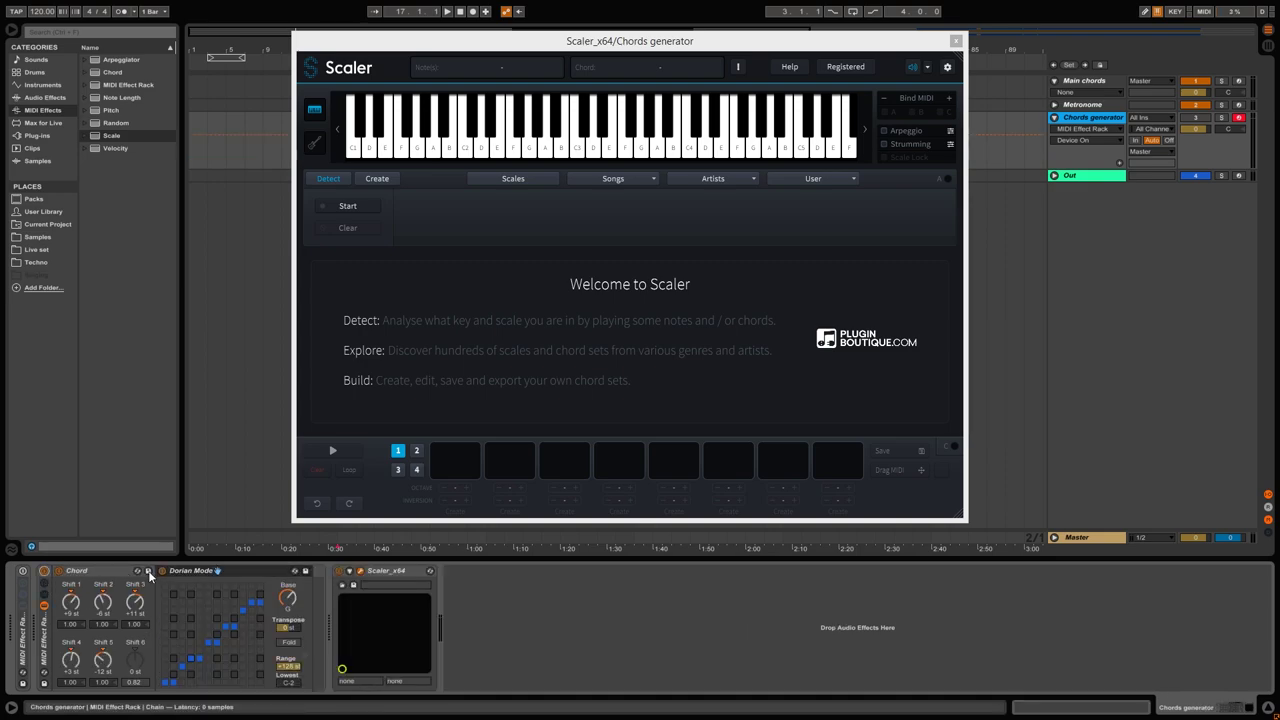
double_click(204, 573)
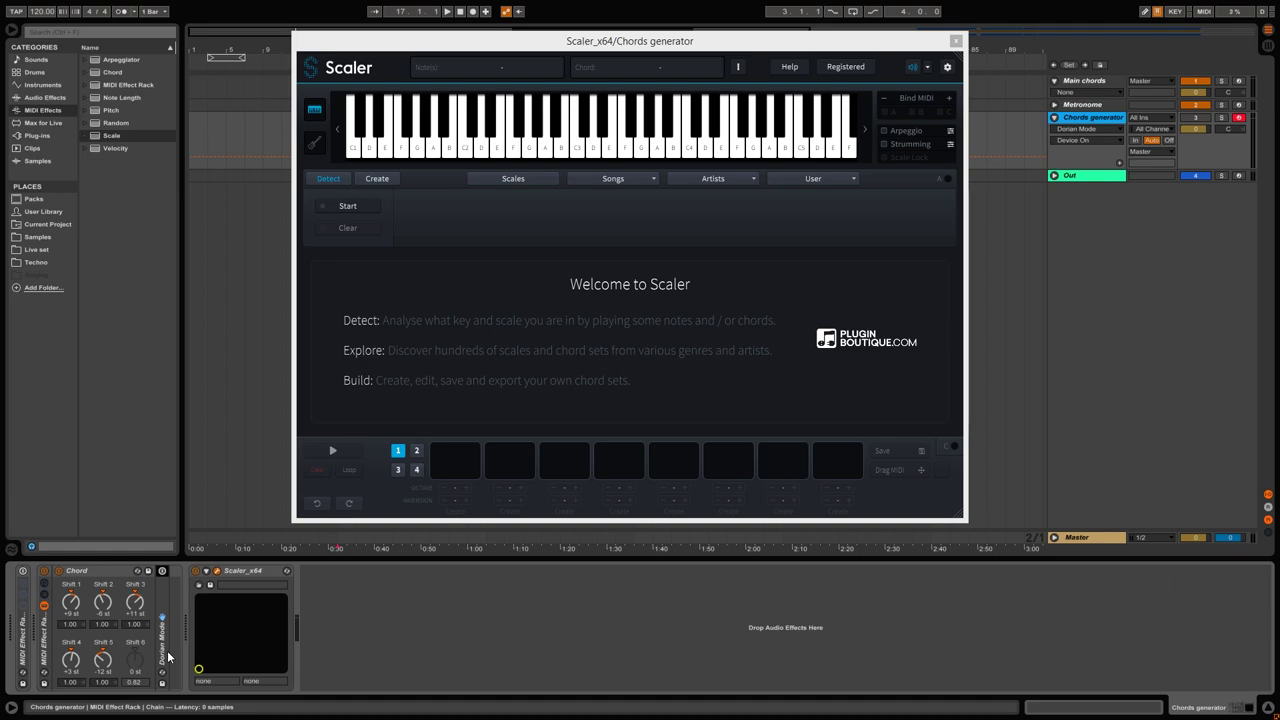
- Play a few test chords into Scaler, then unfold Dorian Mode and switch it on
key(a)
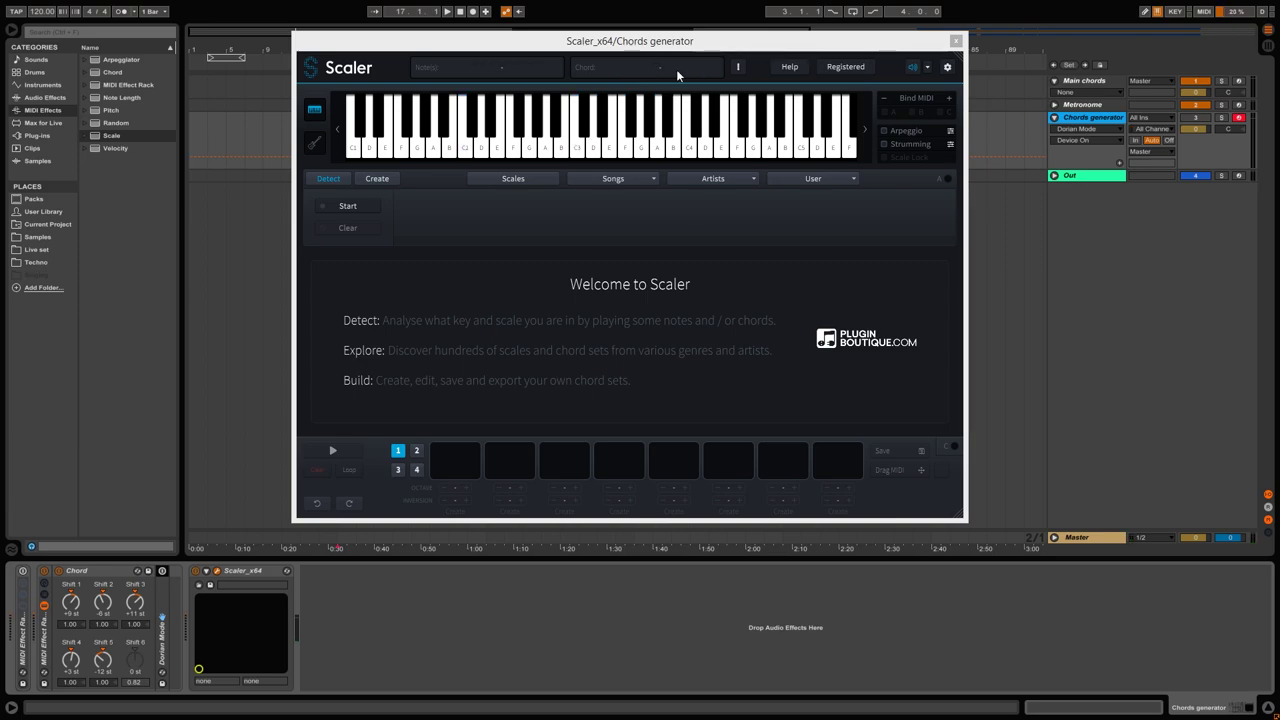
key(d)
key(g)
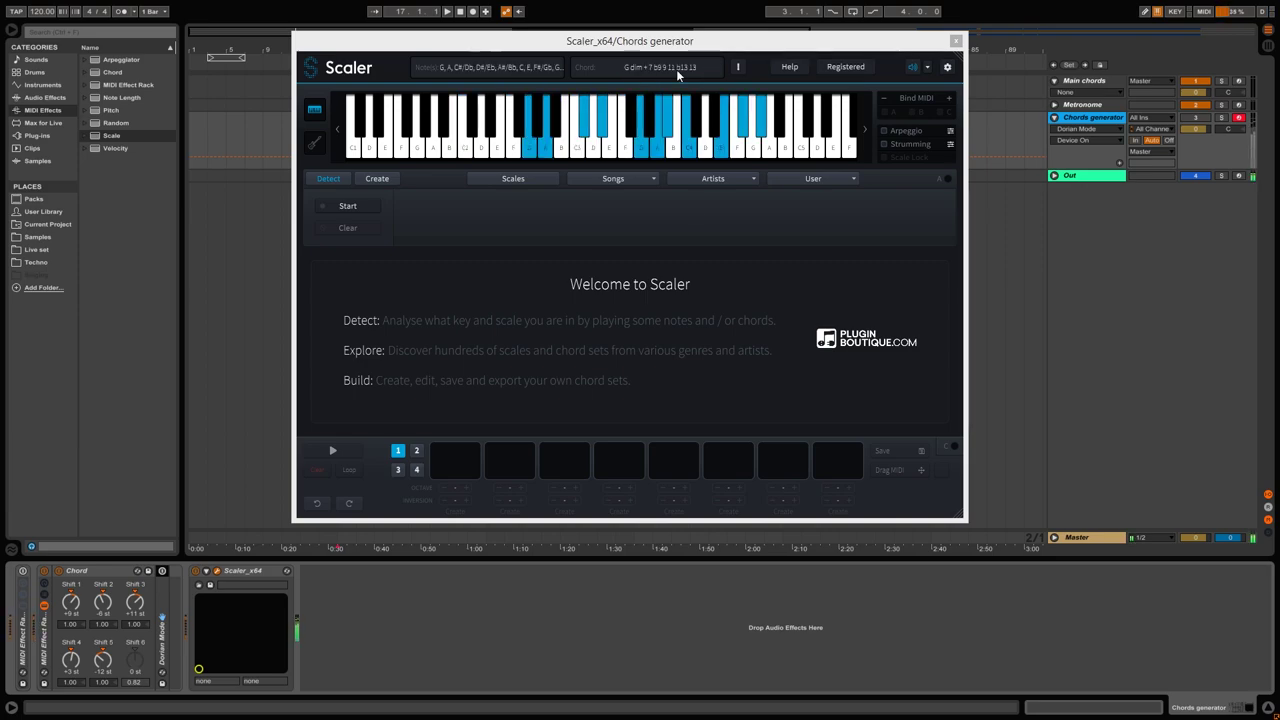
key(g)
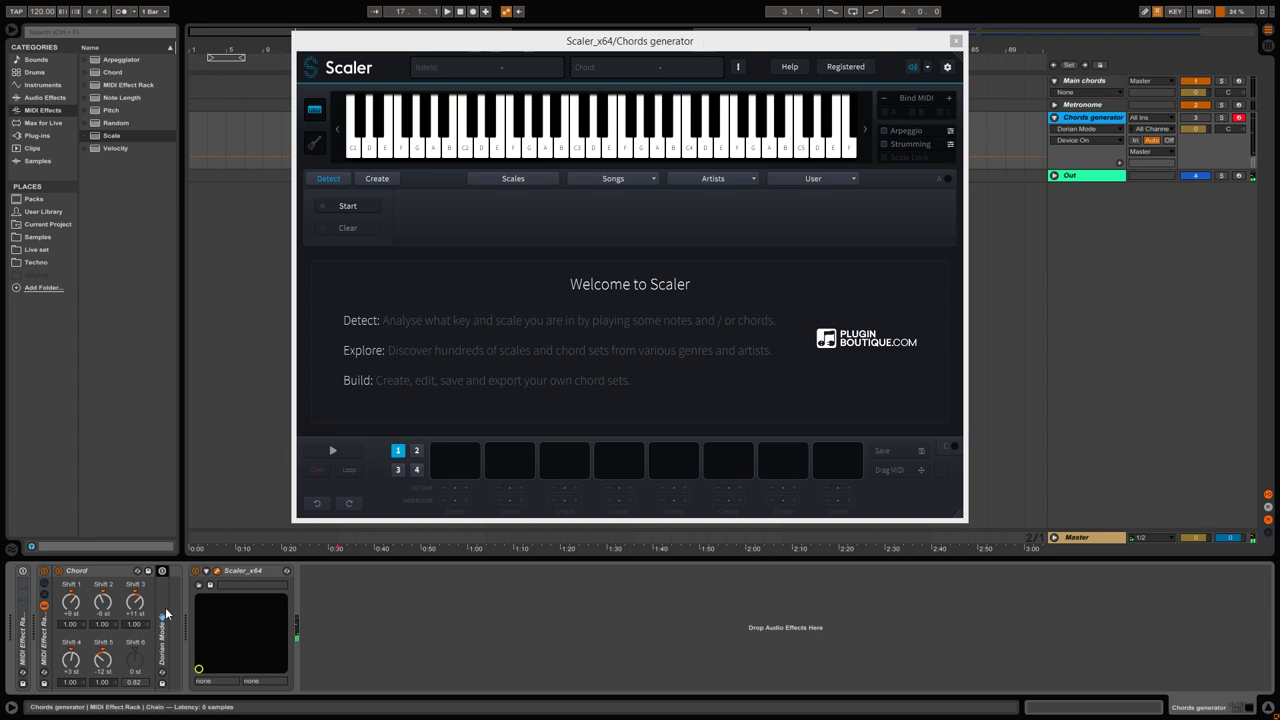
double_click(165, 607)
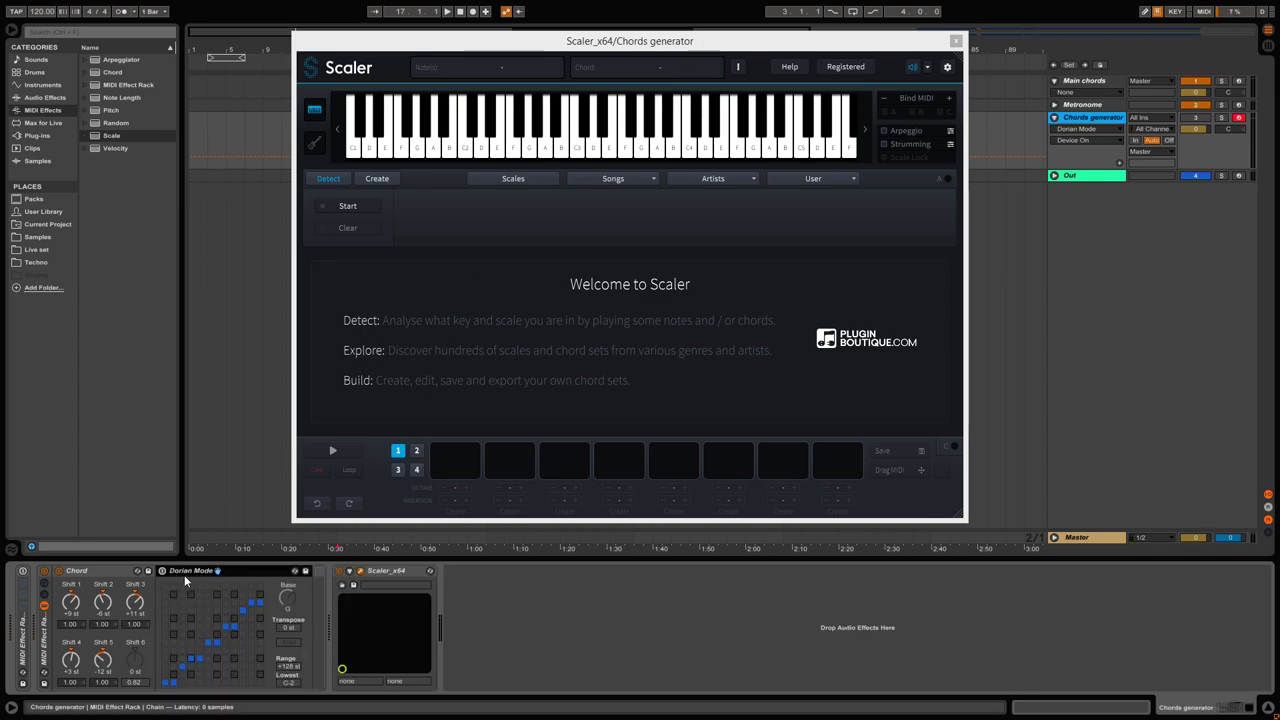
click(162, 571)
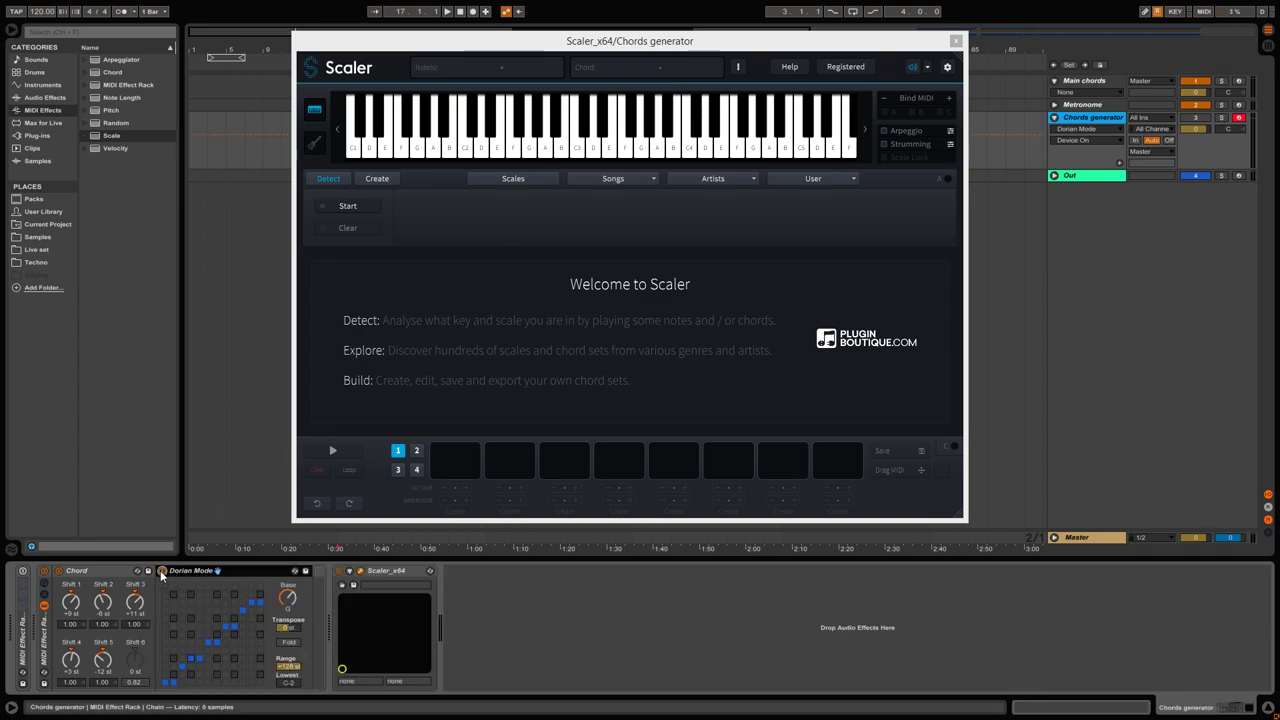